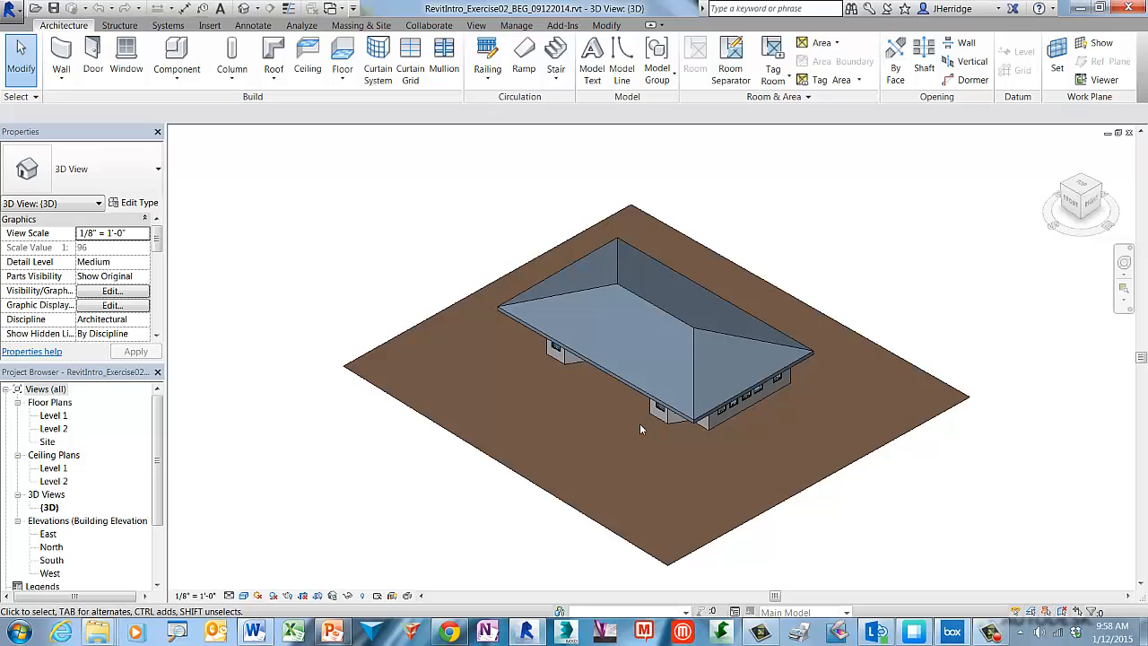
Step: Open the Level 1 floor plan and inspect the properties of the interior partition wall on the entry room's west side
{"action": "left_click", "coordinate": [56, 417]}
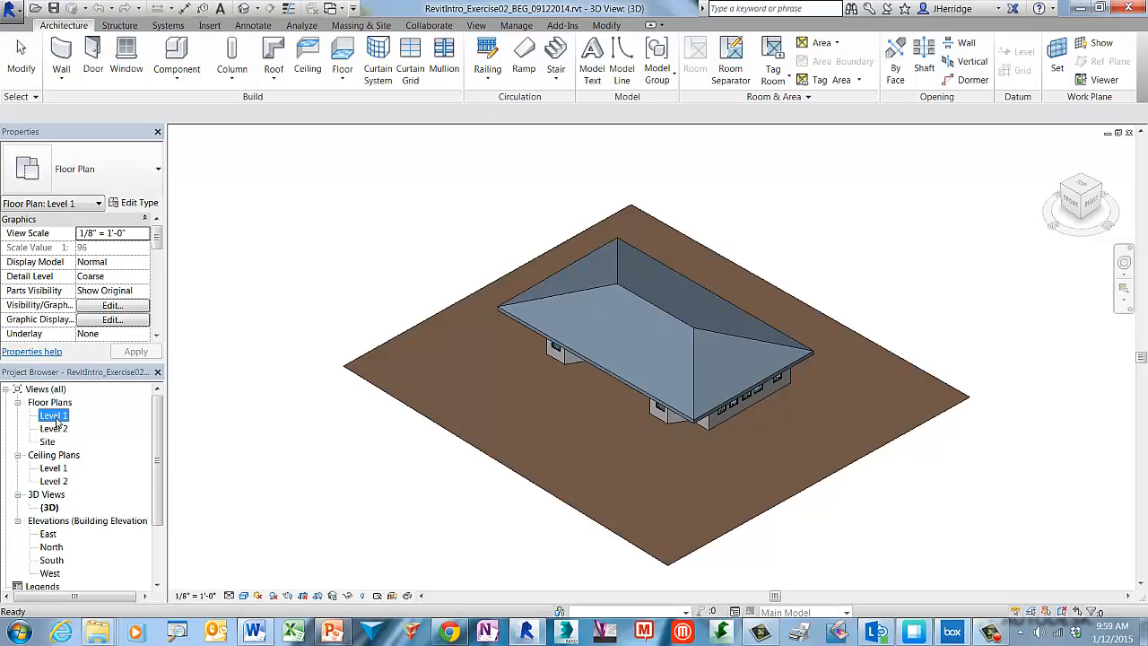
{"action": "double_click", "coordinate": [54, 417]}
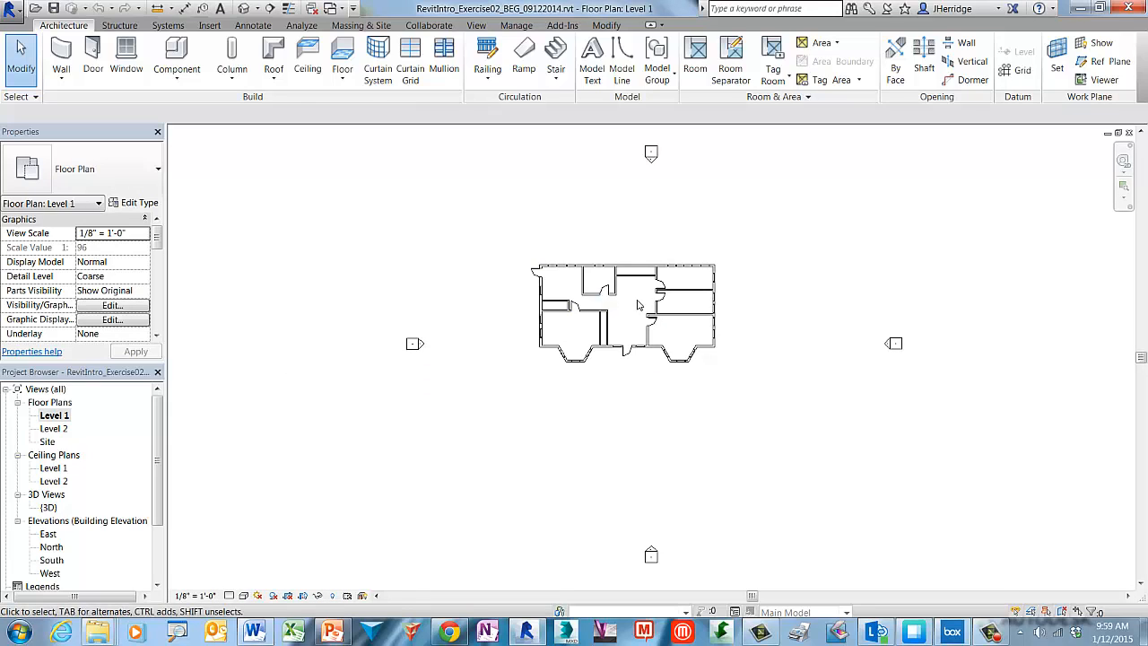
{"action": "scroll", "coordinate": [637, 306], "scroll_direction": "up", "scroll_amount": 3}
{"action": "scroll", "coordinate": [637, 305], "scroll_direction": "up", "scroll_amount": 1}
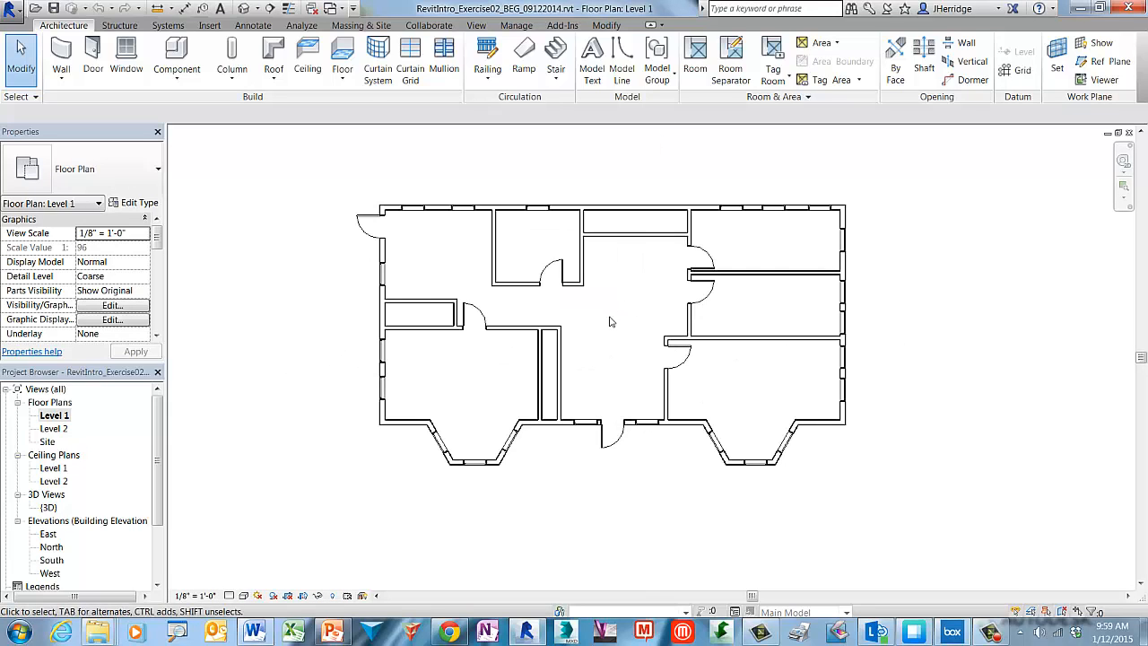
{"action": "left_click", "coordinate": [560, 360]}
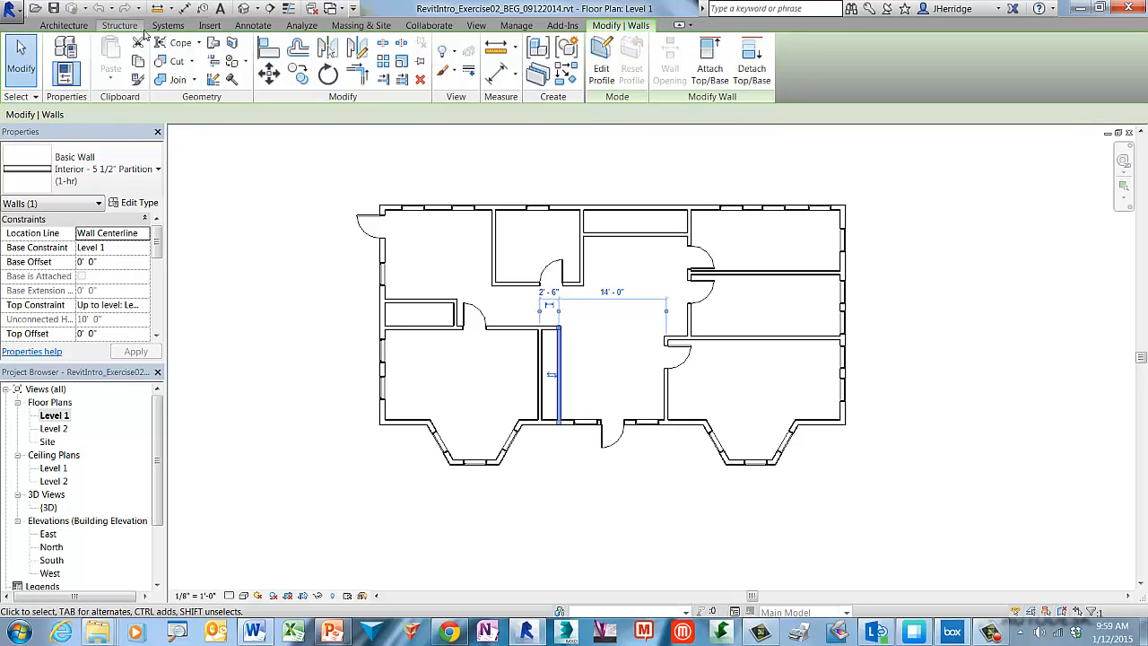
{"action": "left_click", "coordinate": [616, 130]}
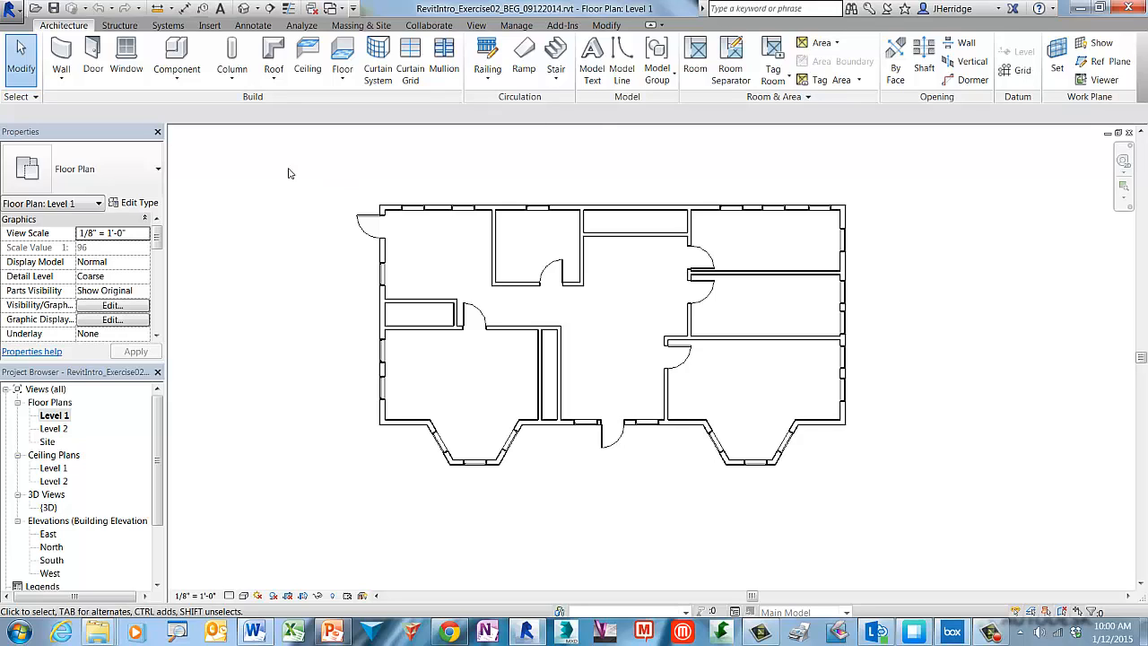
Step: Select the whole building plan and filter the selection to windows only, excluding doors and walls
{"action": "left_click_drag", "start_coordinate": [320, 167], "coordinate": [893, 526]}
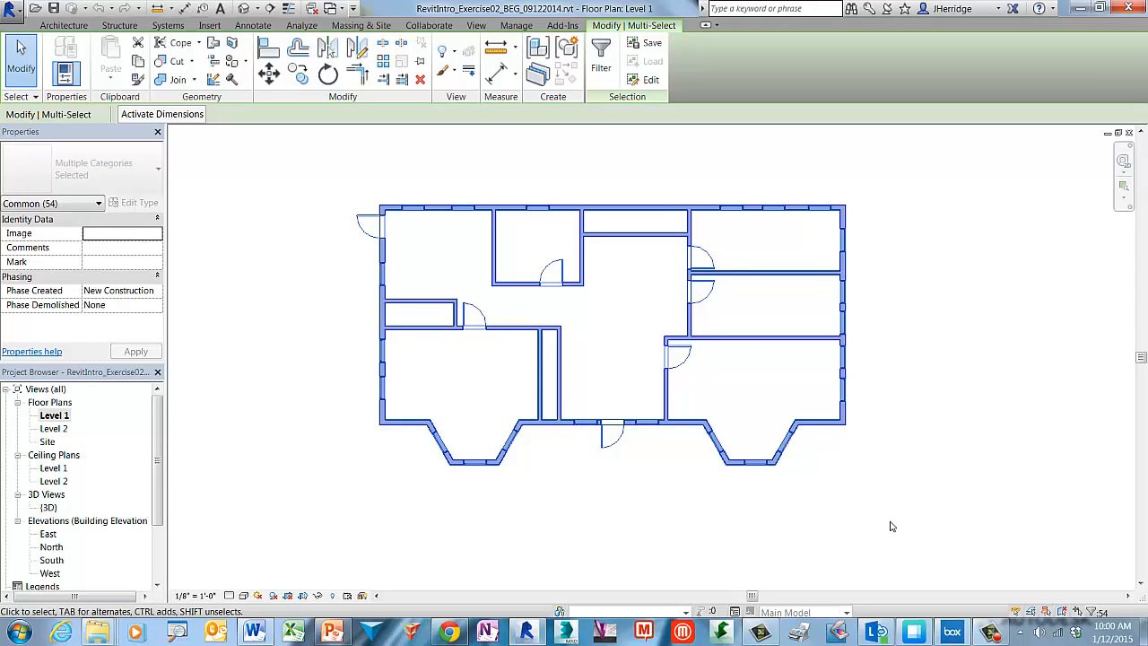
{"action": "left_click", "coordinate": [599, 68]}
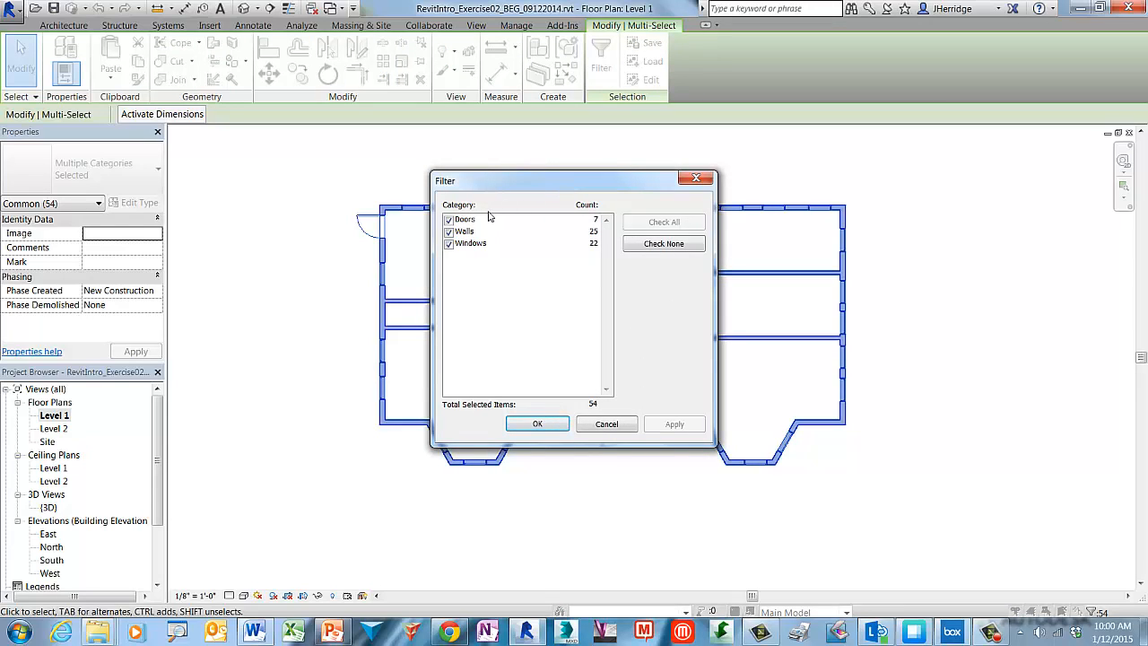
{"action": "left_click", "coordinate": [449, 220]}
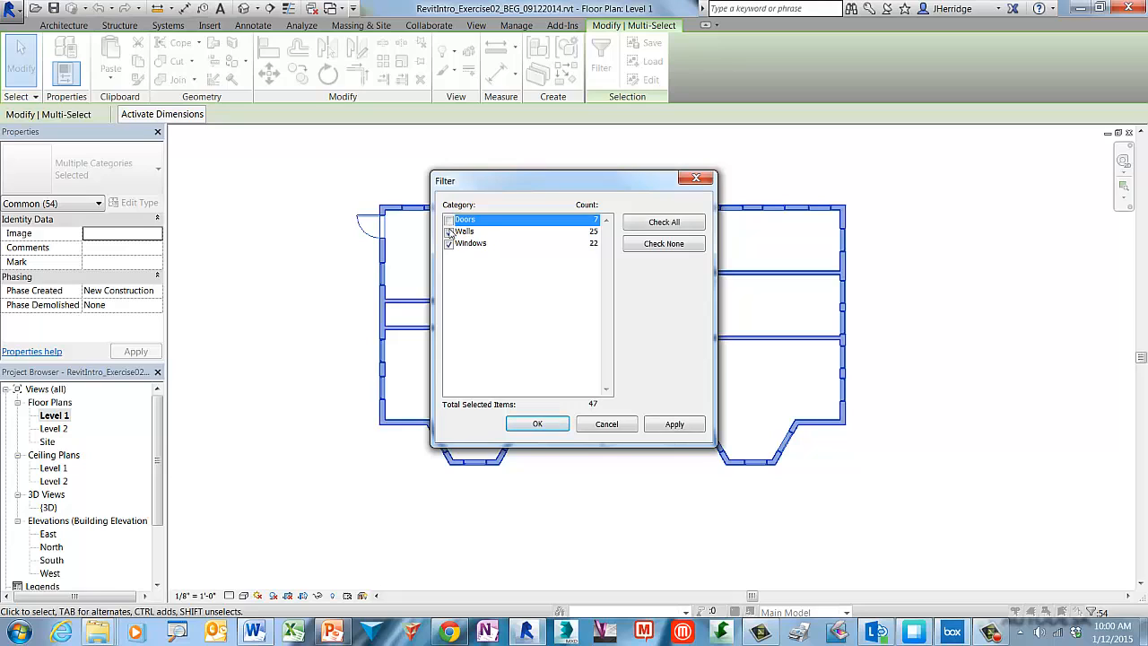
{"action": "left_click", "coordinate": [449, 232]}
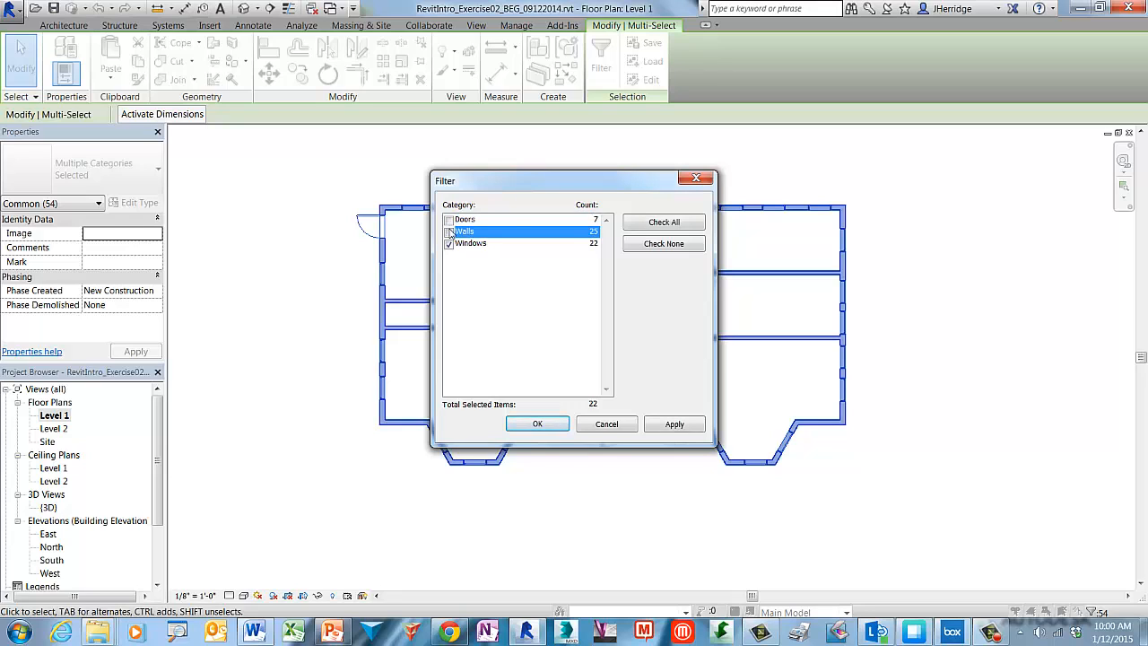
{"action": "left_click", "coordinate": [538, 423]}
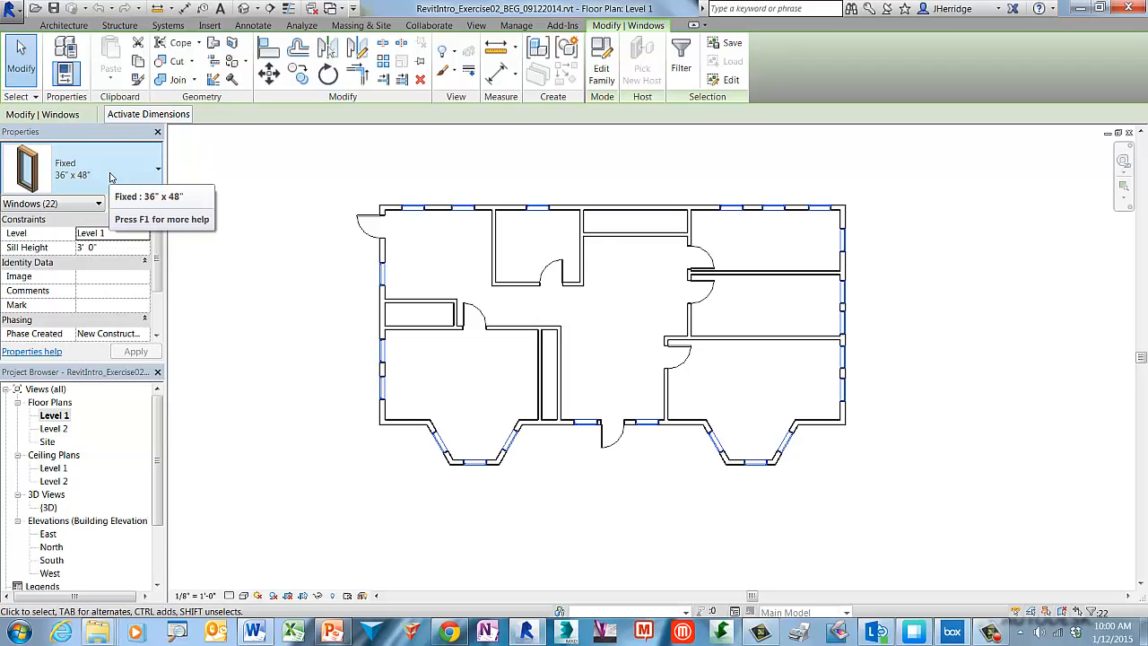
Step: Change all the selected windows to the Fixed 24" x 48" type and clear the selection
{"action": "left_click", "coordinate": [158, 172]}
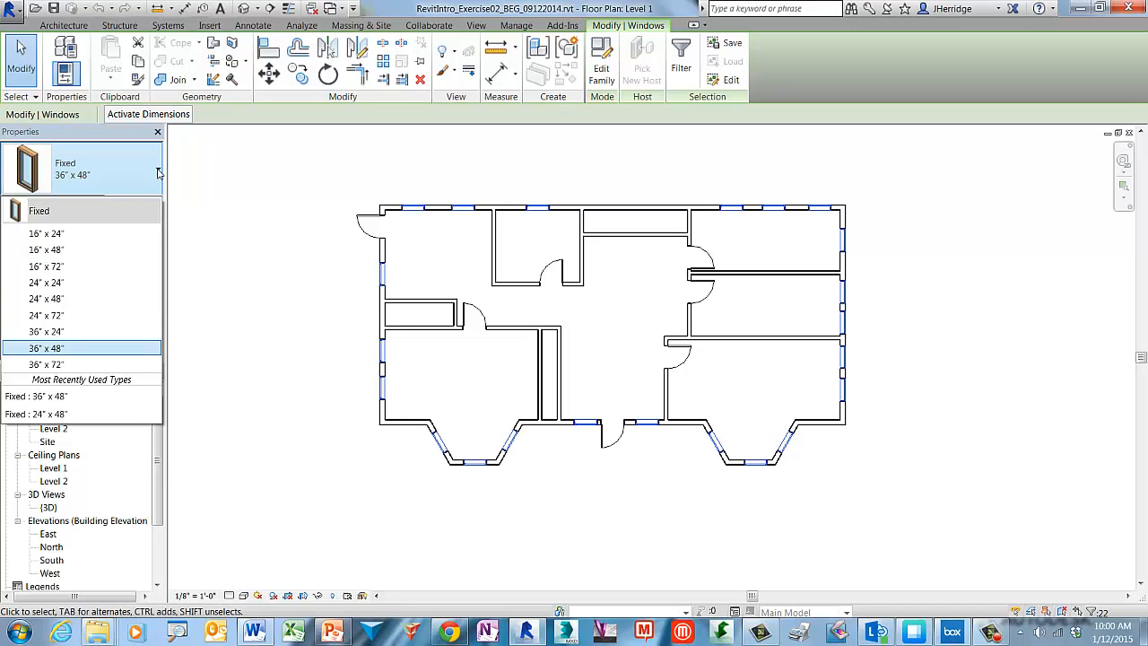
{"action": "left_click", "coordinate": [96, 299]}
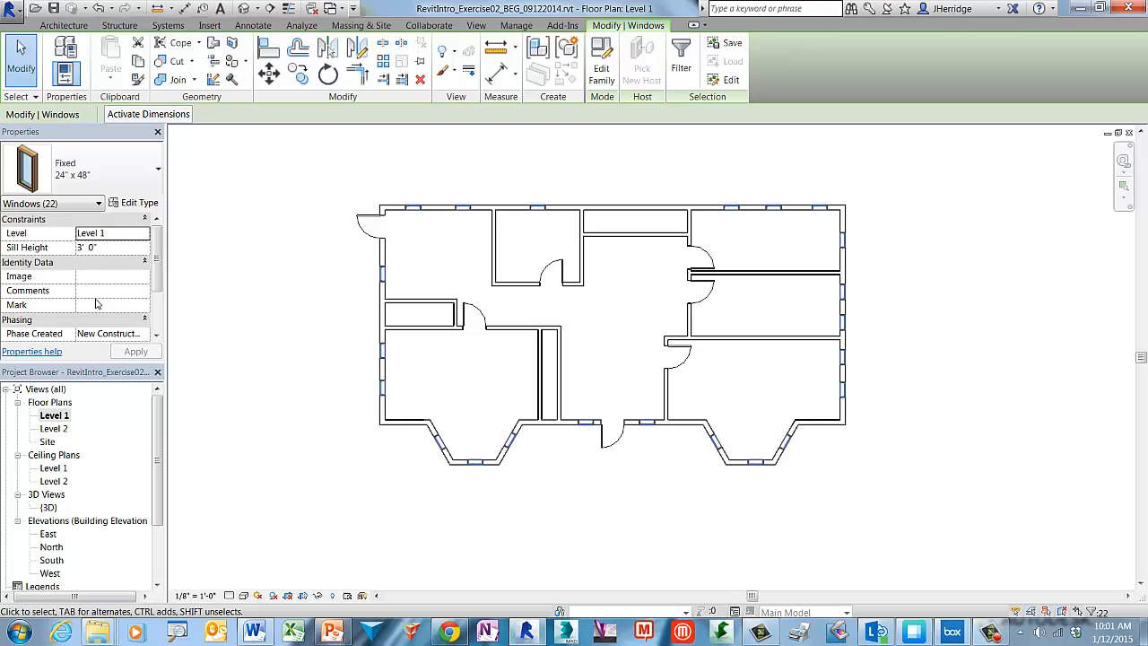
{"action": "left_click", "coordinate": [576, 474]}
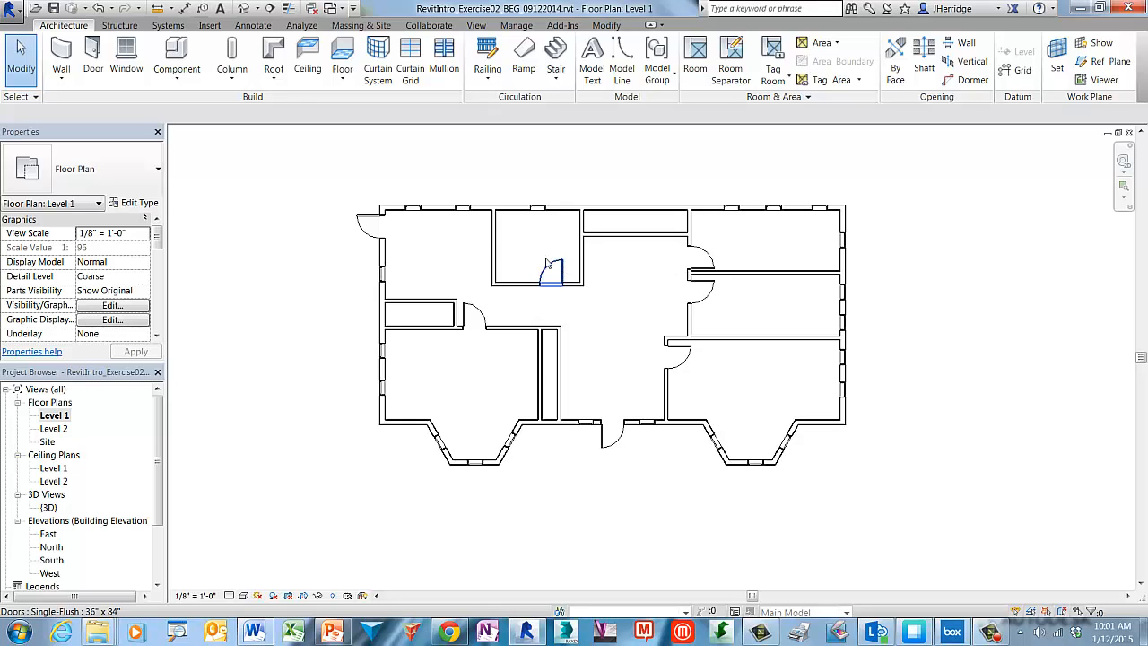
Step: Use Create Similar on the northwest exterior door to place a Single-Flush 36" x 84" door in the small north room's exterior wall
{"action": "left_click", "coordinate": [368, 224]}
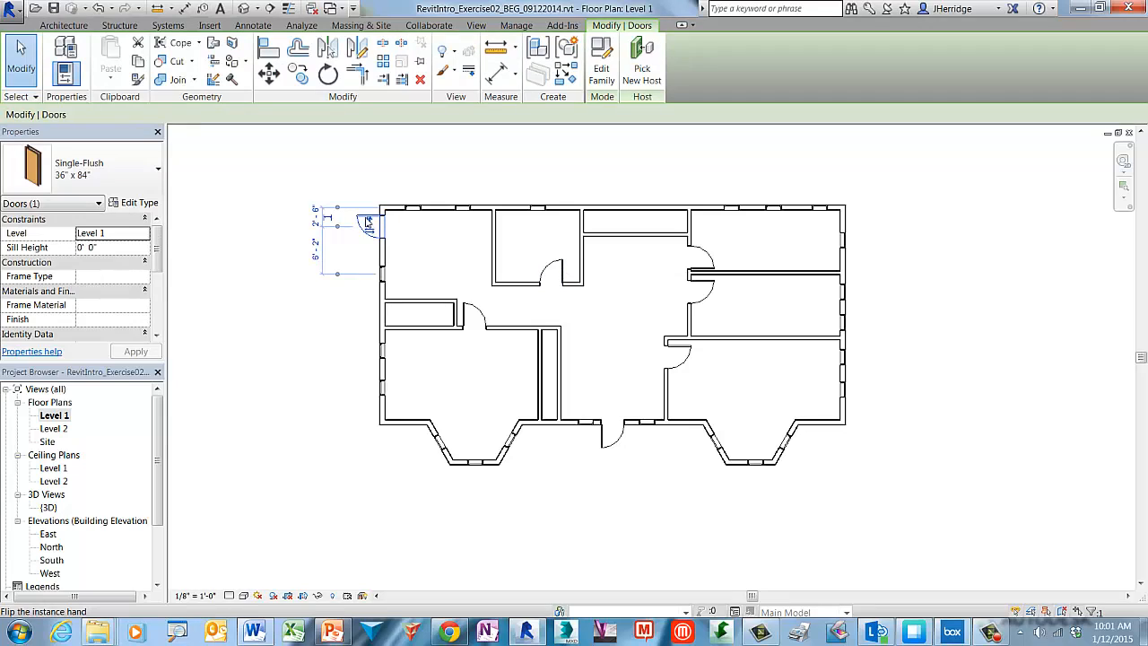
{"action": "left_click", "coordinate": [367, 222]}
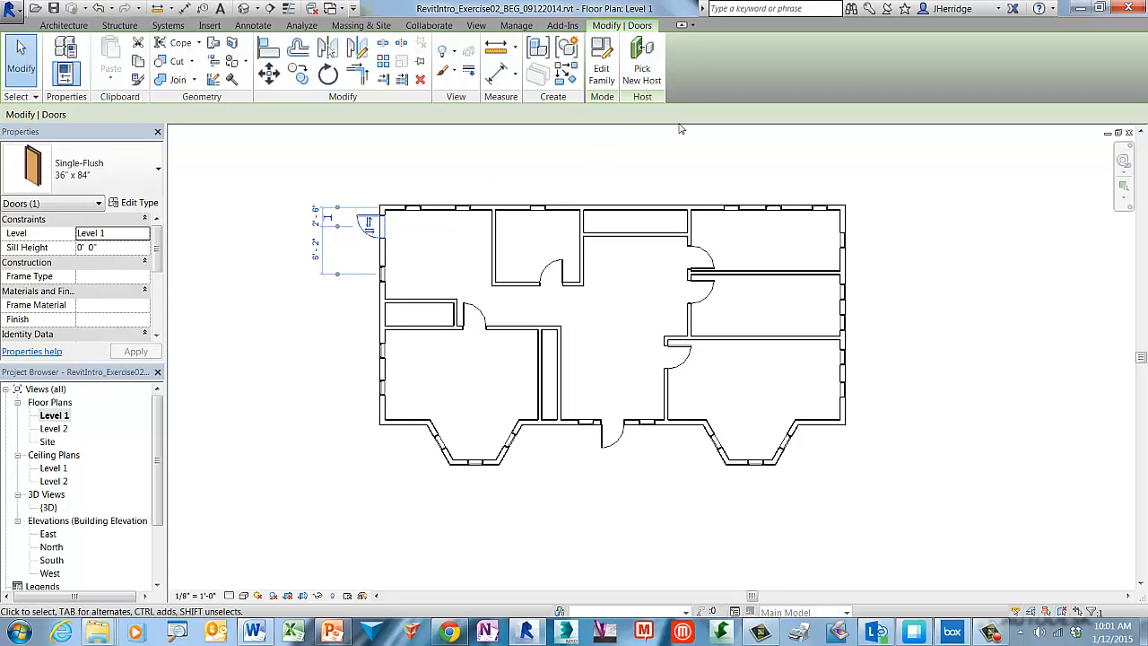
{"action": "left_click", "coordinate": [567, 76]}
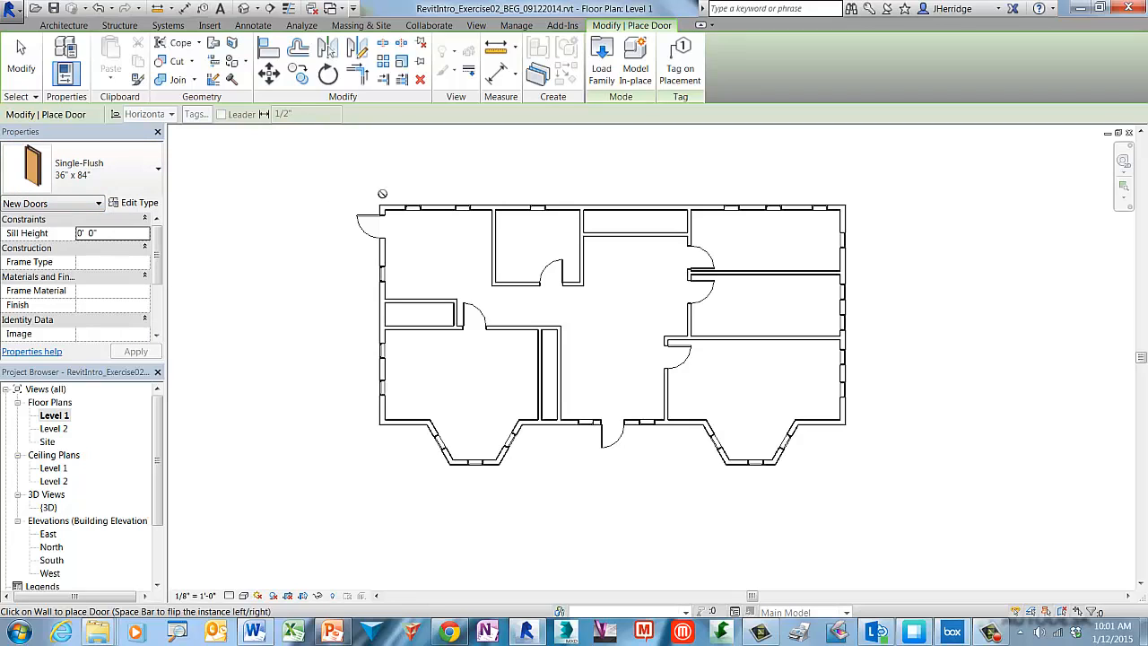
{"action": "left_click", "coordinate": [517, 218]}
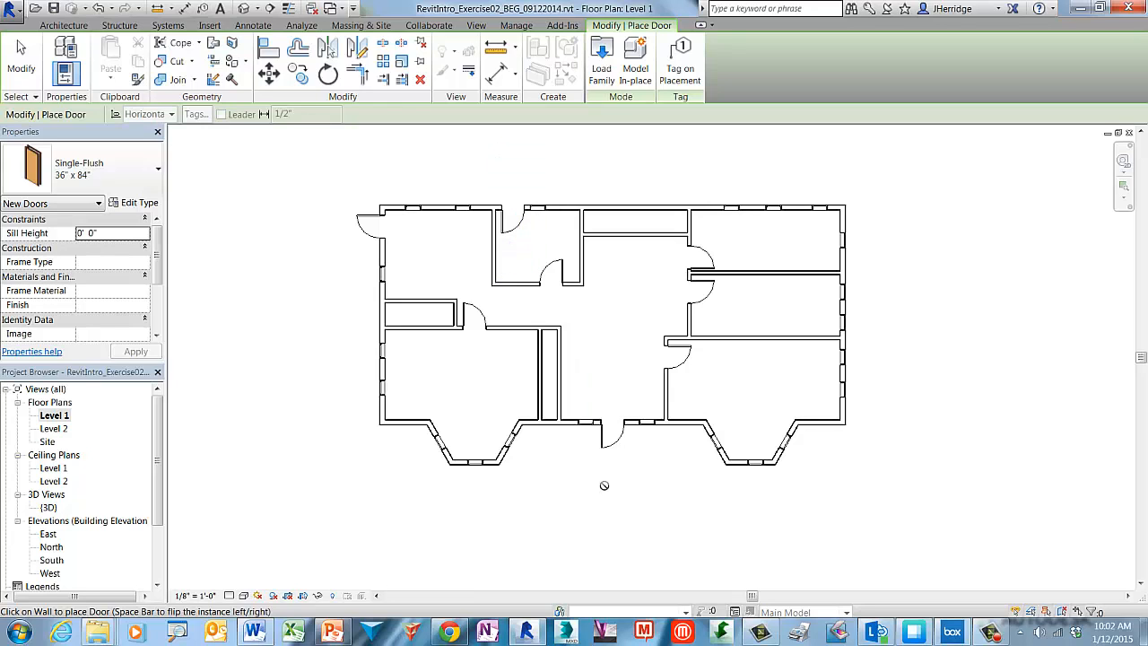
{"action": "key", "text": "Escape"}
{"action": "key", "text": "Escape"}
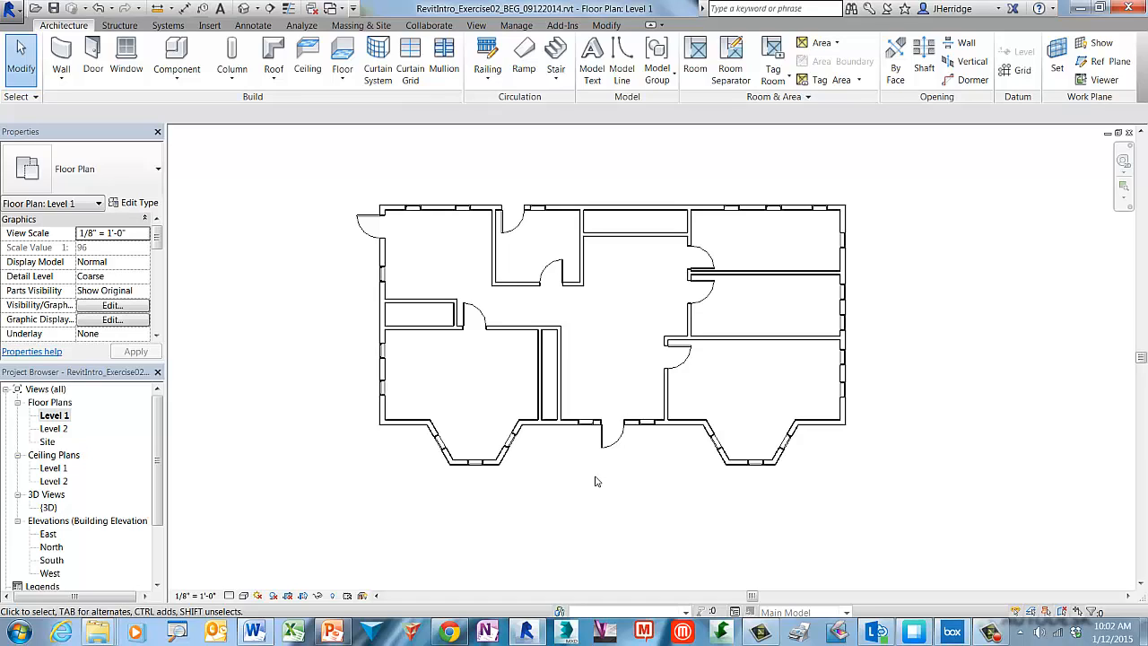
{"action": "left_click", "coordinate": [366, 221]}
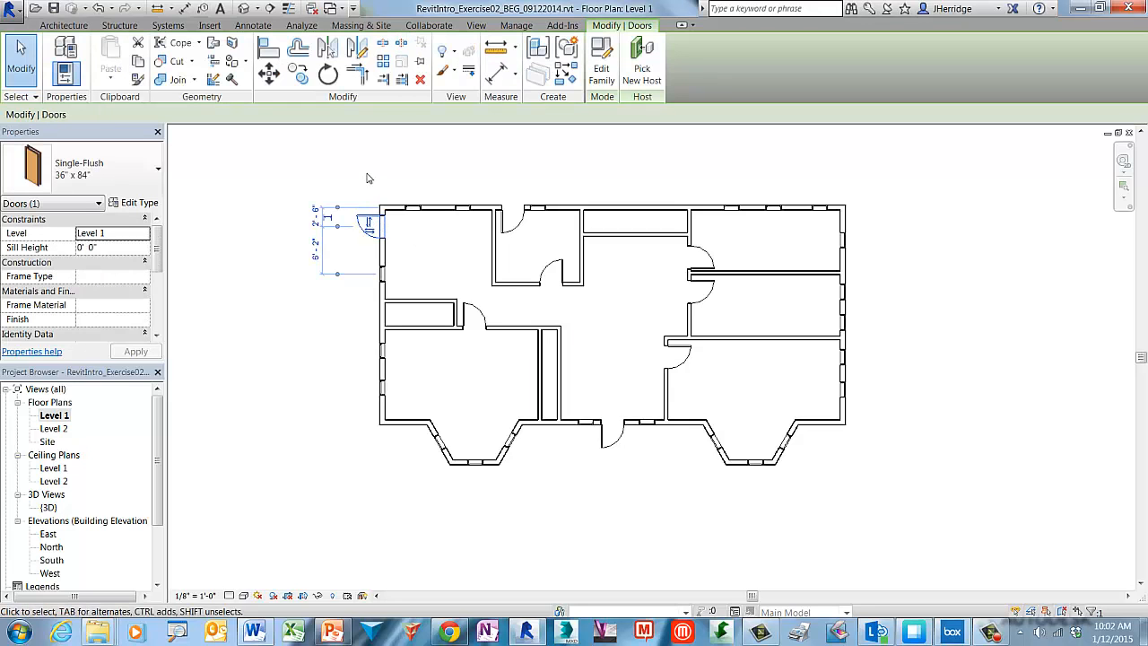
{"action": "right_click", "coordinate": [367, 178]}
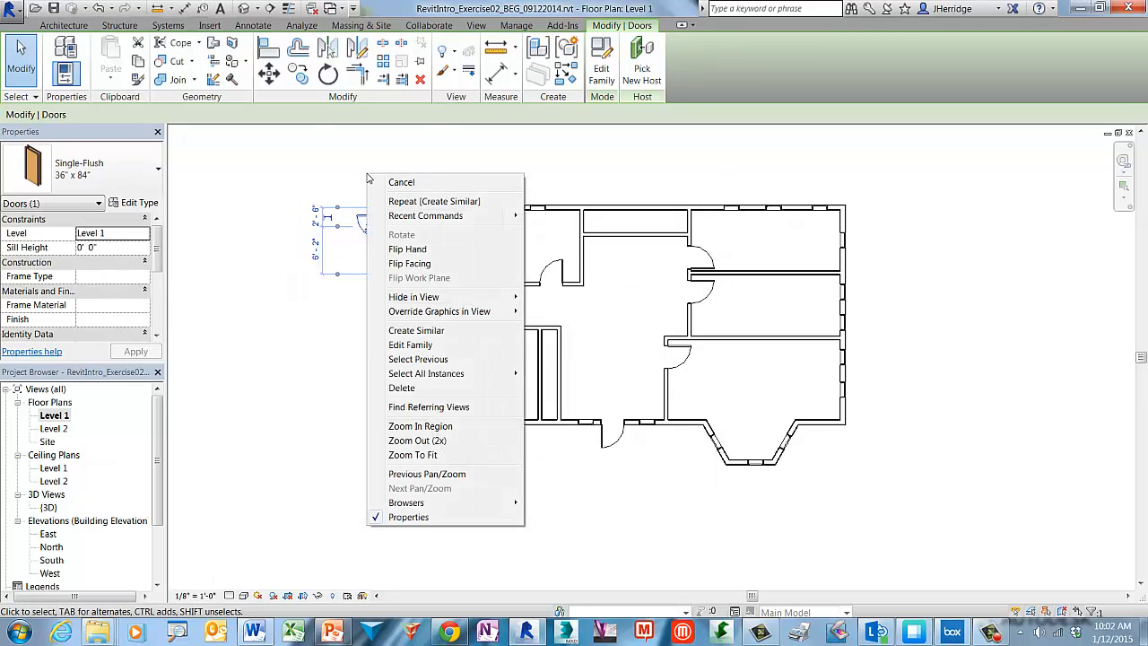
{"action": "left_click", "coordinate": [464, 331]}
{"action": "key", "text": "Escape"}
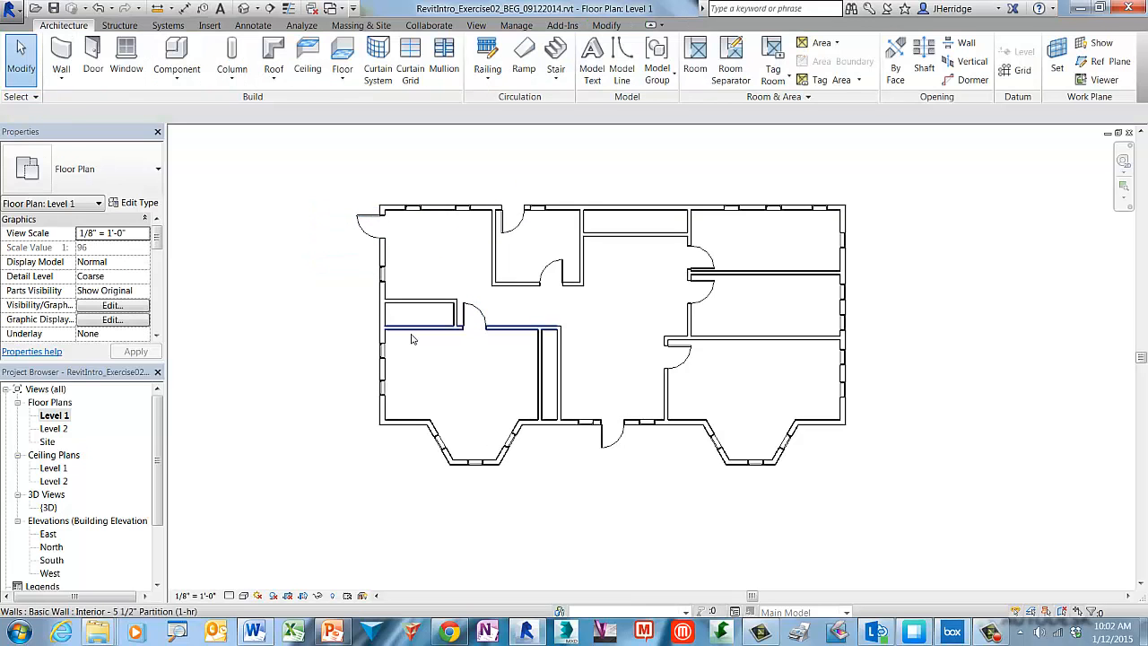
Step: Save the project under the new name RevitIntro_Exercise02_finshed_BEG_09122014.rvt in the 01_Revit Intro folder
{"action": "left_click", "coordinate": [13, 11]}
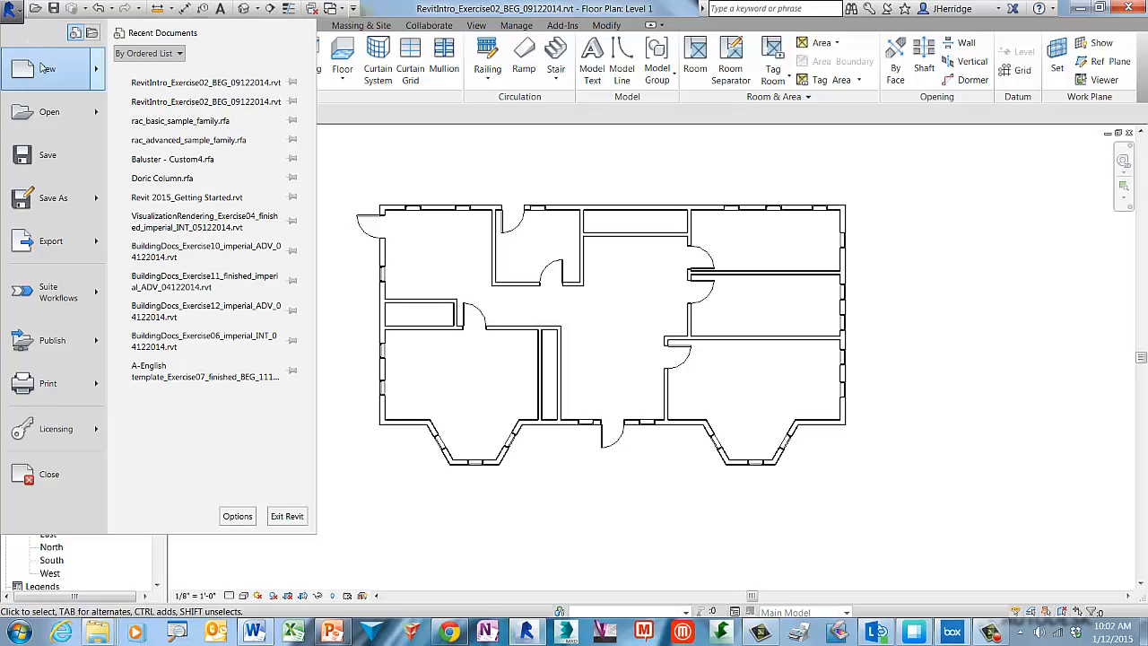
{"action": "mouse_move", "coordinate": [78, 206]}
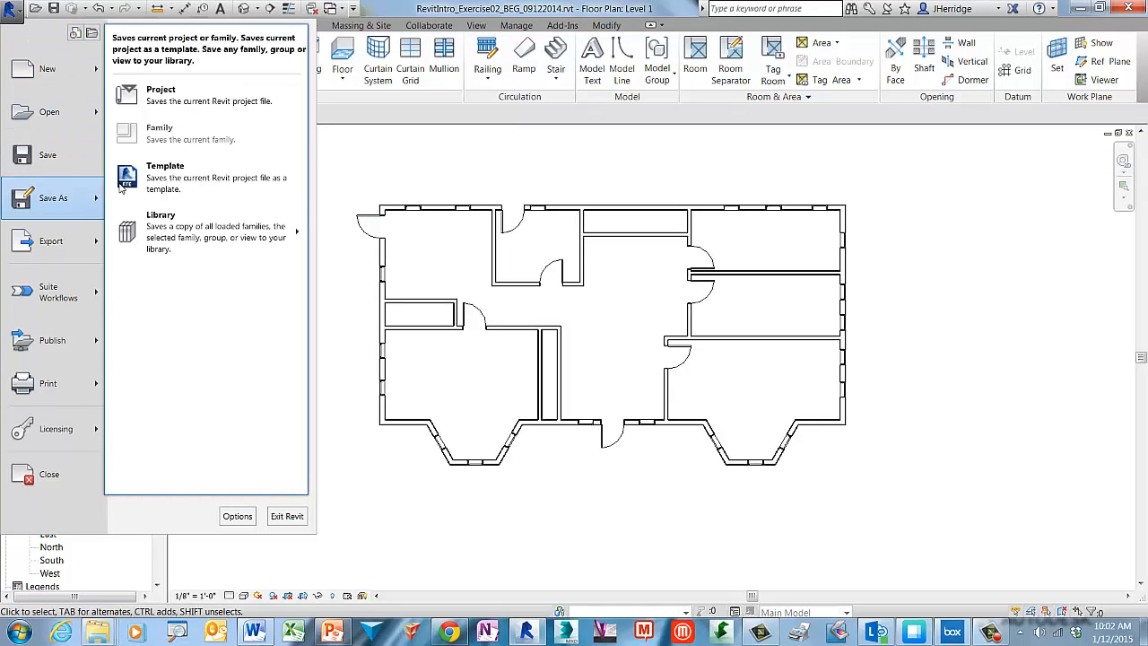
{"action": "left_click", "coordinate": [187, 101]}
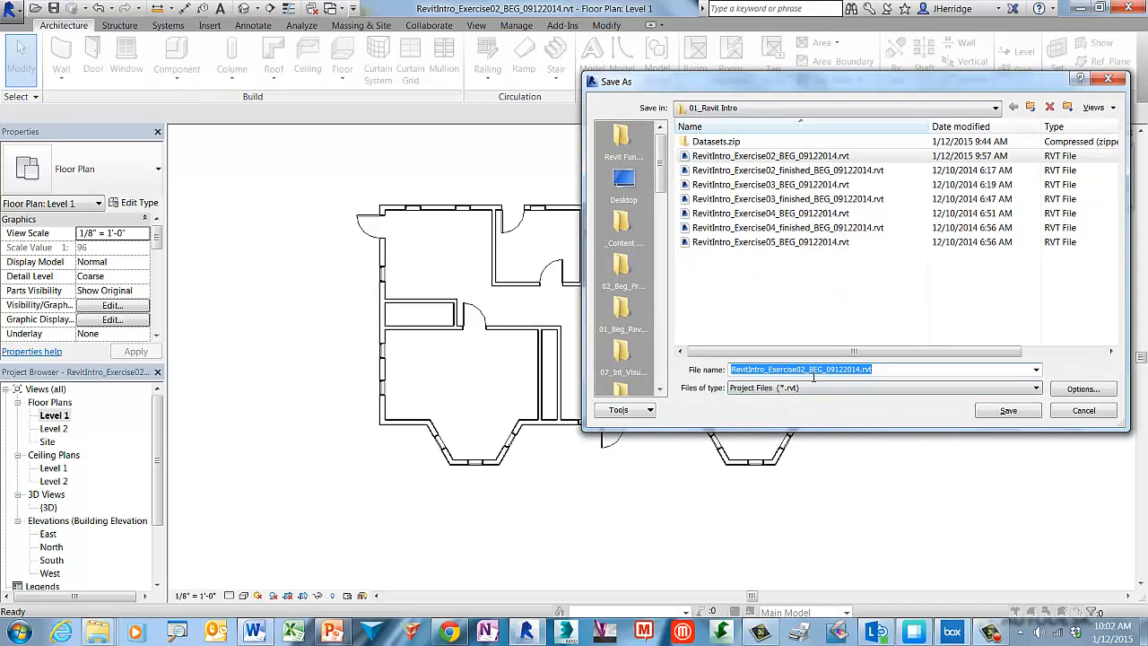
{"action": "left_click", "coordinate": [814, 376]}
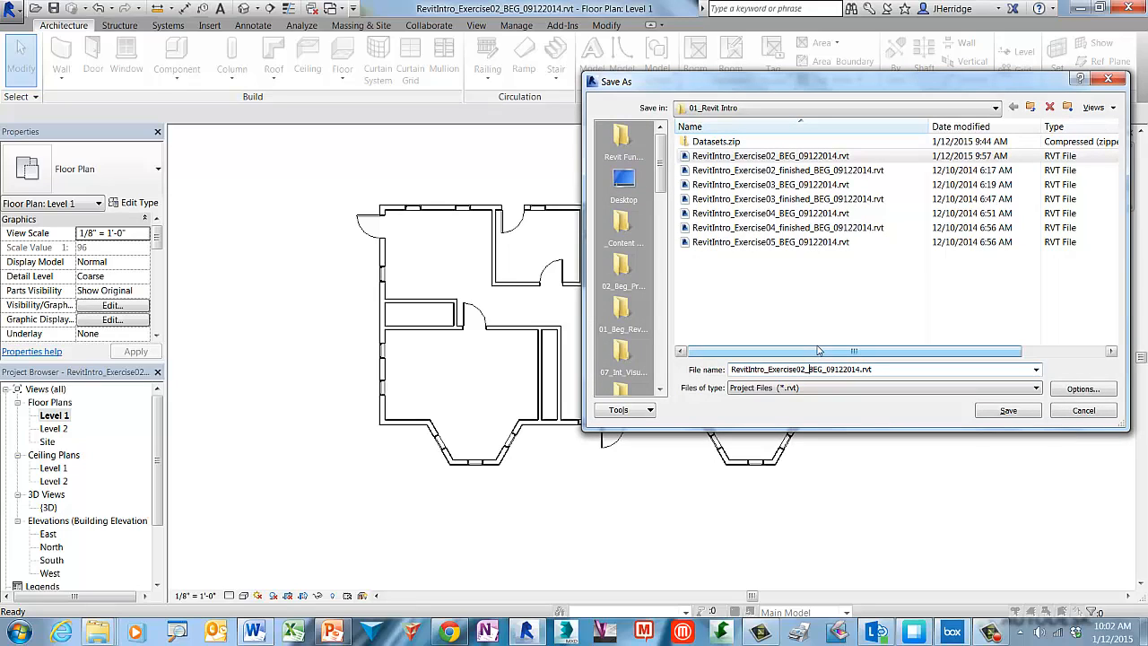
{"action": "type", "text": "finshed"}
{"action": "type", "text": "_"}
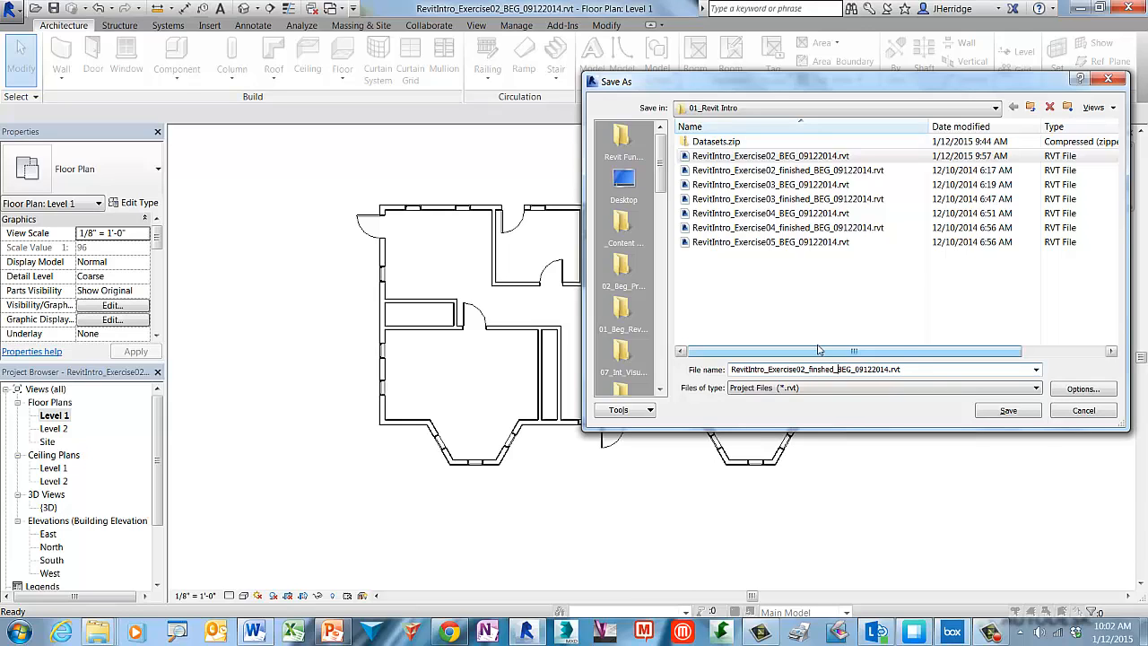
{"action": "left_click", "coordinate": [1008, 411]}
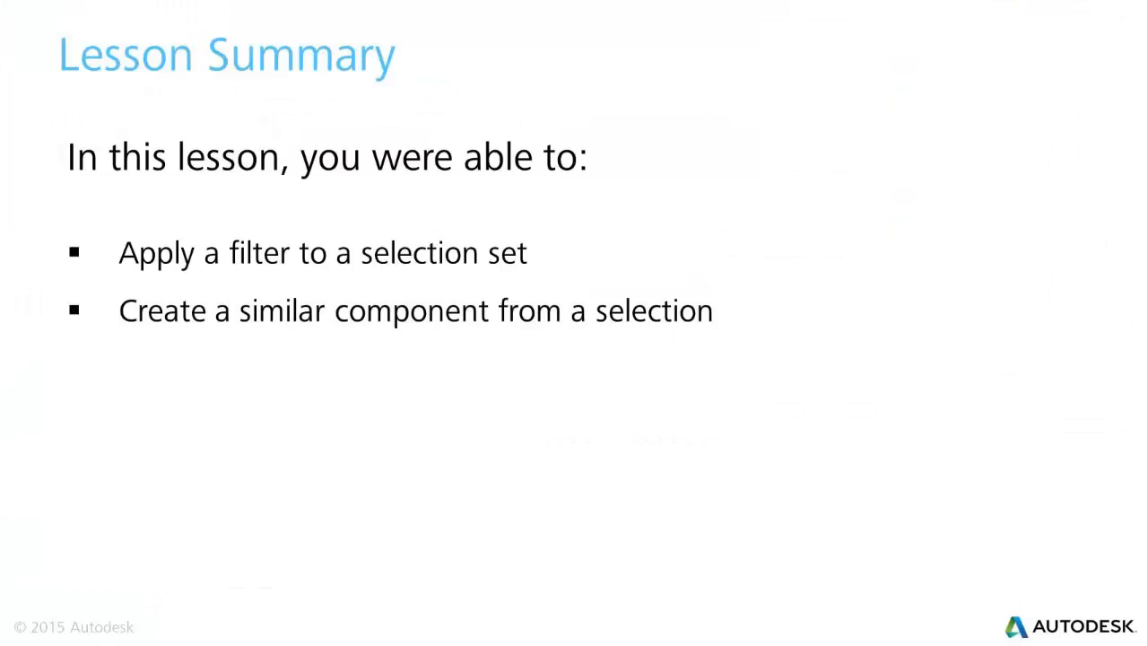